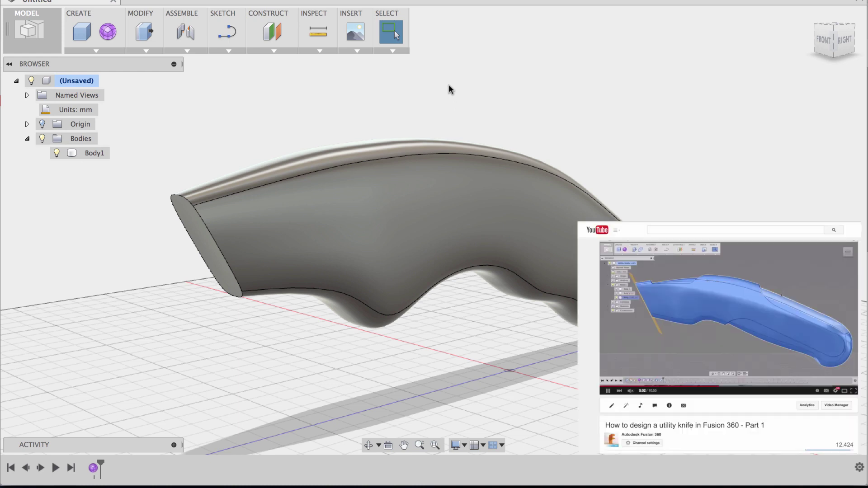
Orbit to a side-on view and start a spline sketch on the YZ origin plane.
key("F4")
left_click_drag(668, 102, 552, 85)
key("Escape")
middle_click_drag(544, 87, 579, 105, "shift")
left_click(224, 50)
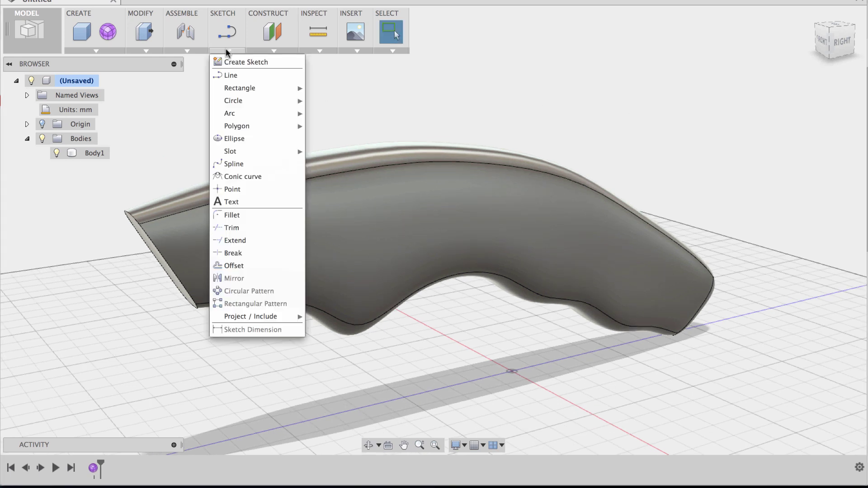
left_click(246, 163)
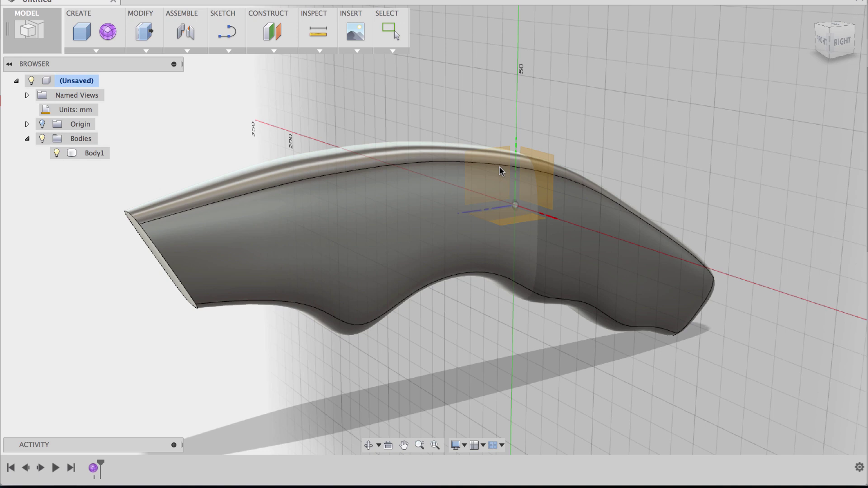
left_click(499, 167)
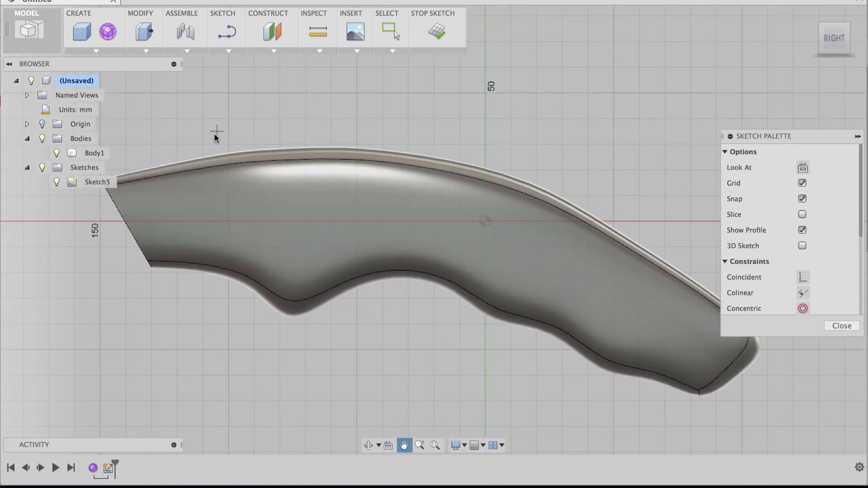
Draw a spline across the top of the handle.
left_click(183, 131)
left_click(235, 170)
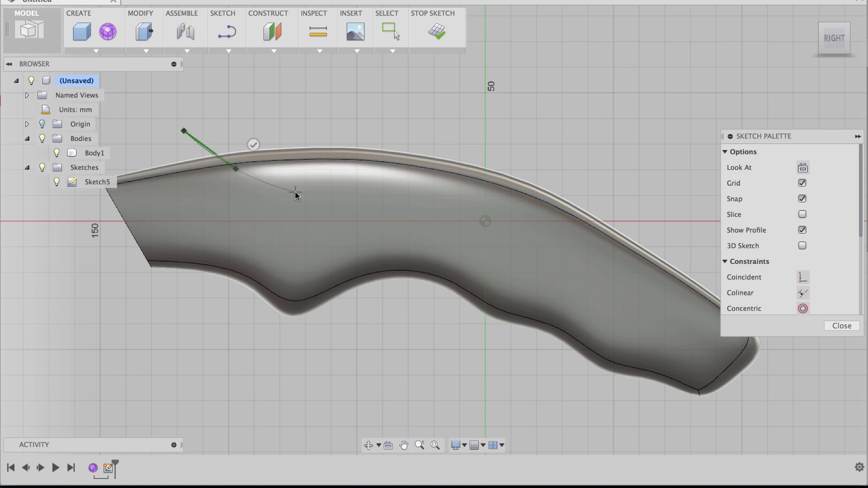
left_click(407, 158)
left_click(441, 130)
left_click(416, 115)
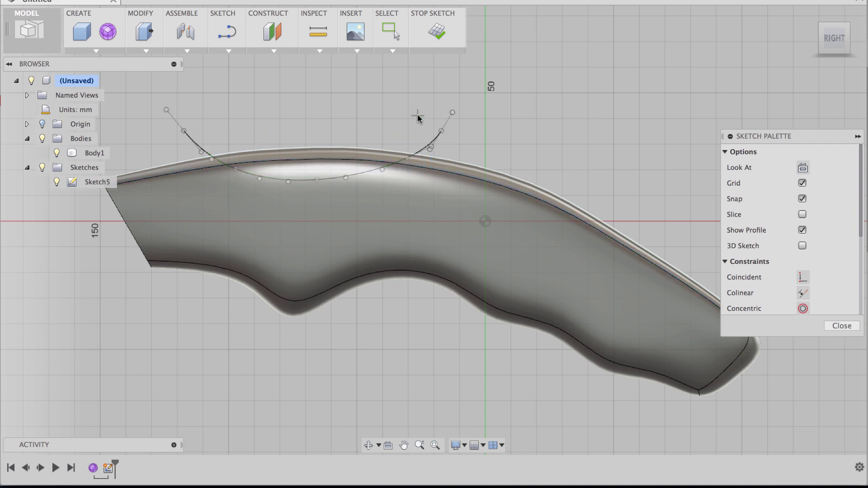
Draw a second spline across the handle's rear end and finish Sketch5.
middle_click_drag(522, 140, 416, 131)
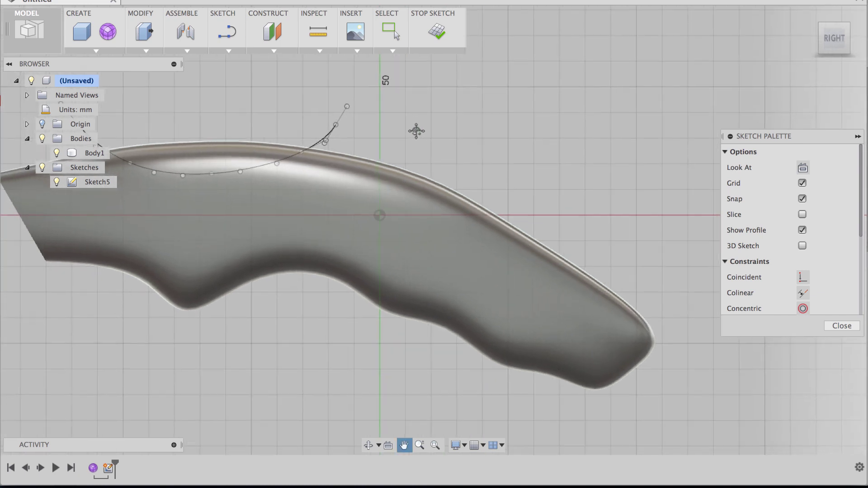
left_click(461, 174)
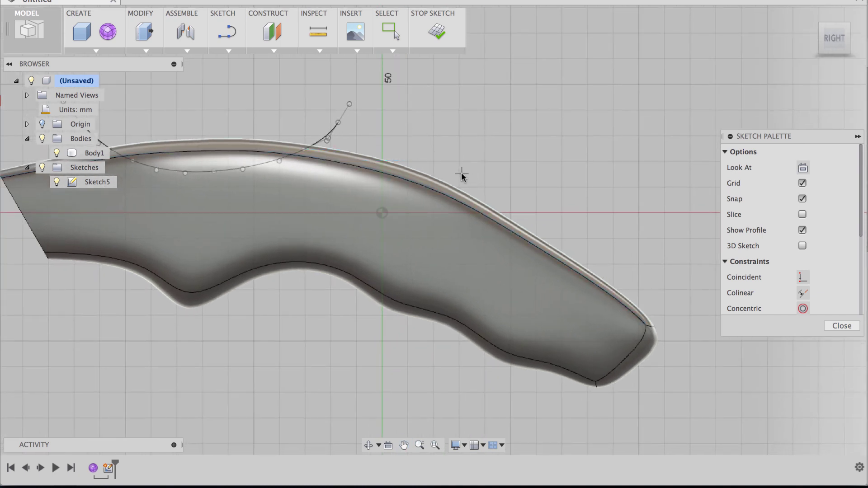
left_click(462, 215)
left_click(513, 256)
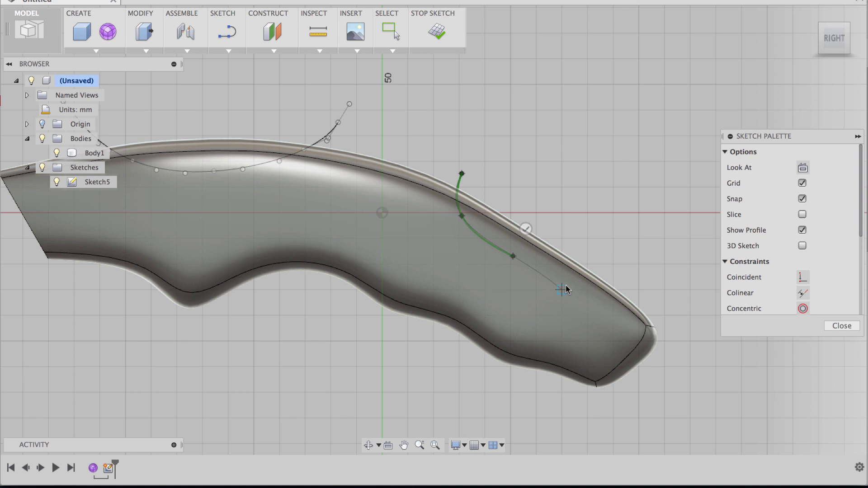
left_click(567, 286)
left_click(643, 259)
left_click(625, 235)
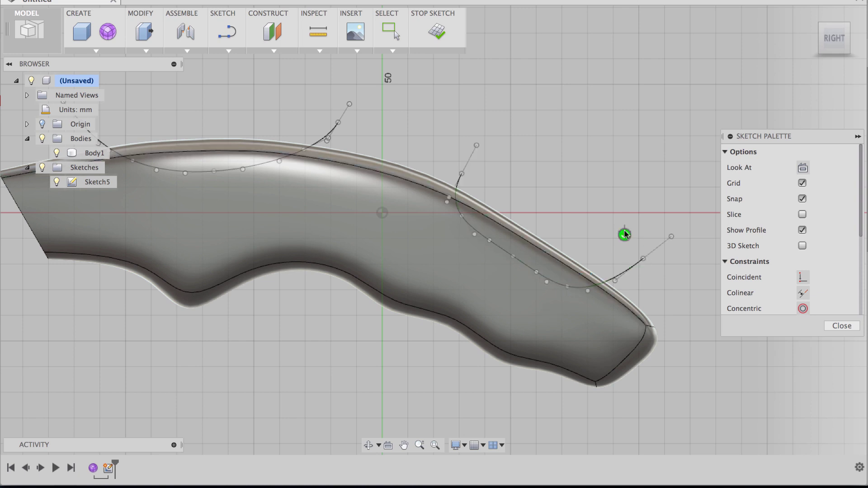
left_click(442, 33)
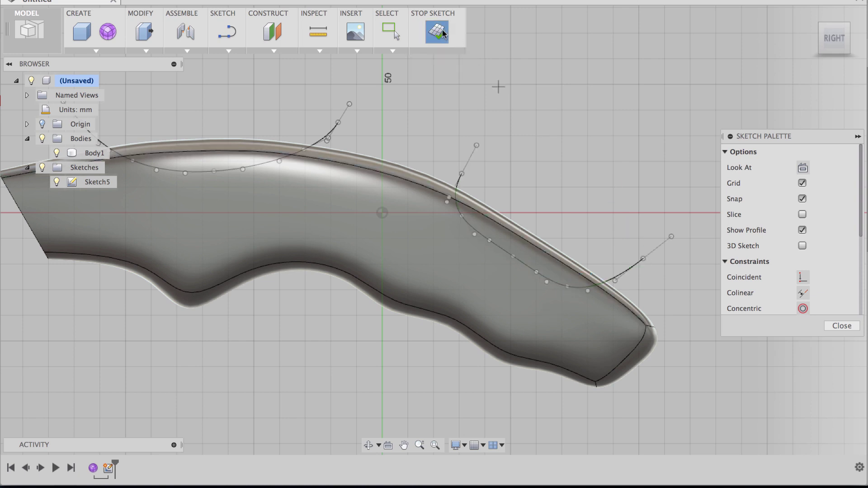
Split Body1 along the top spline with Extend Splitting Tool turned off.
mouse_move(444, 82)
middle_mouse_down("shift")
mouse_move(449, 116)
mouse_move(573, 87)
mouse_move(575, 103)
mouse_move(538, 95)
middle_mouse_up("shift")
left_click(147, 50)
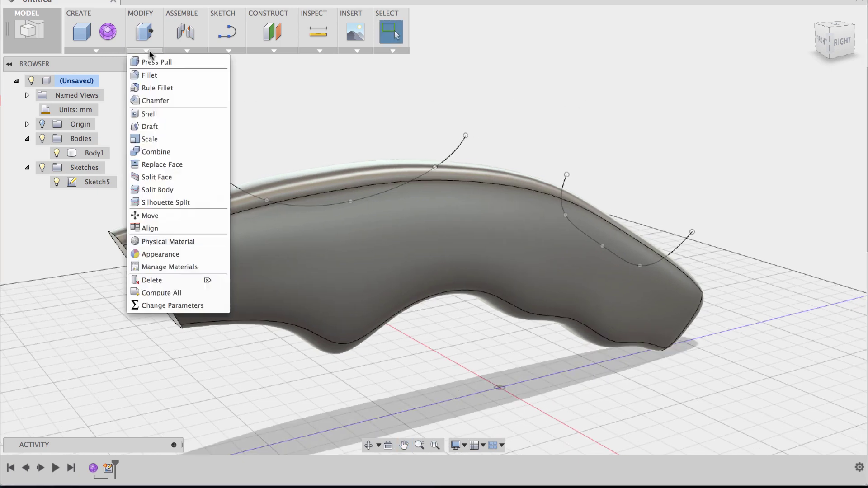
left_click(163, 189)
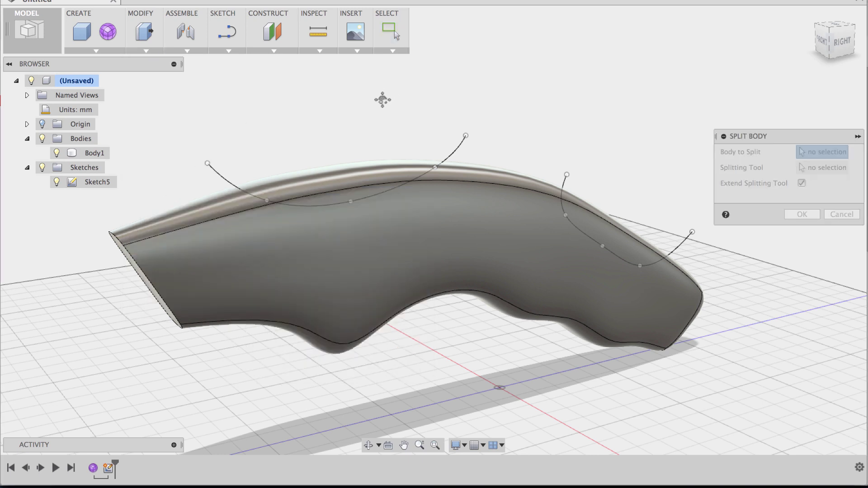
middle_click_drag(384, 97, 387, 98)
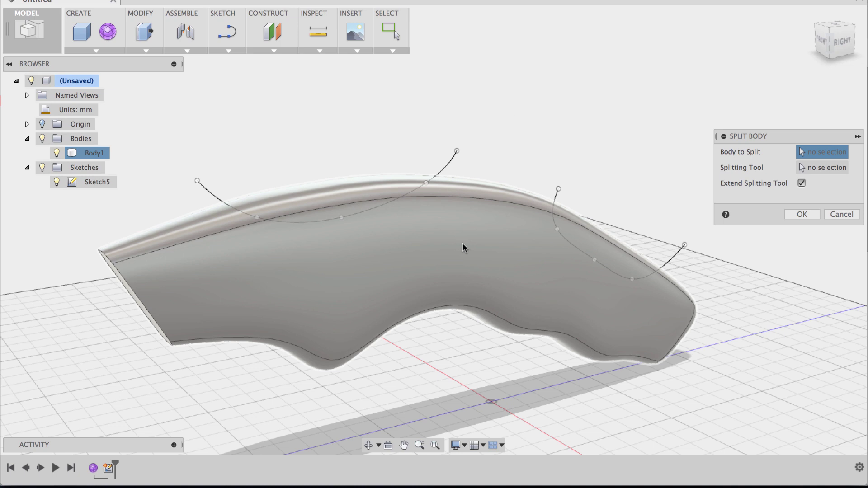
left_click(459, 242)
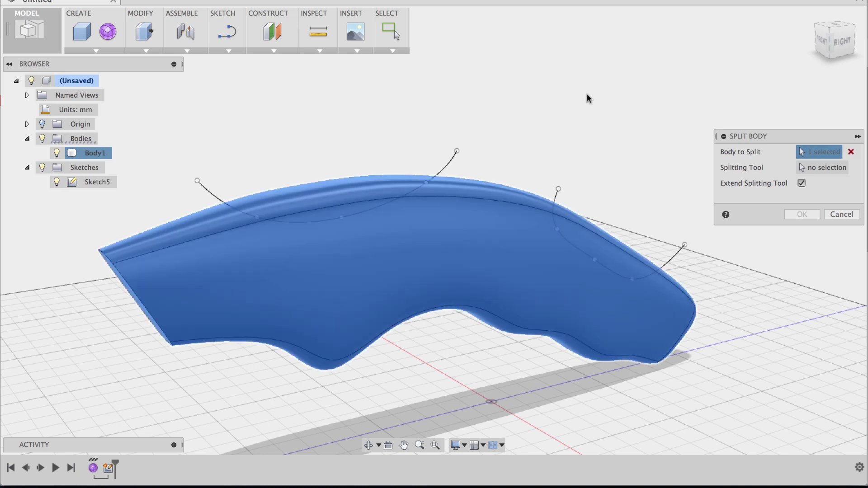
left_click(818, 169)
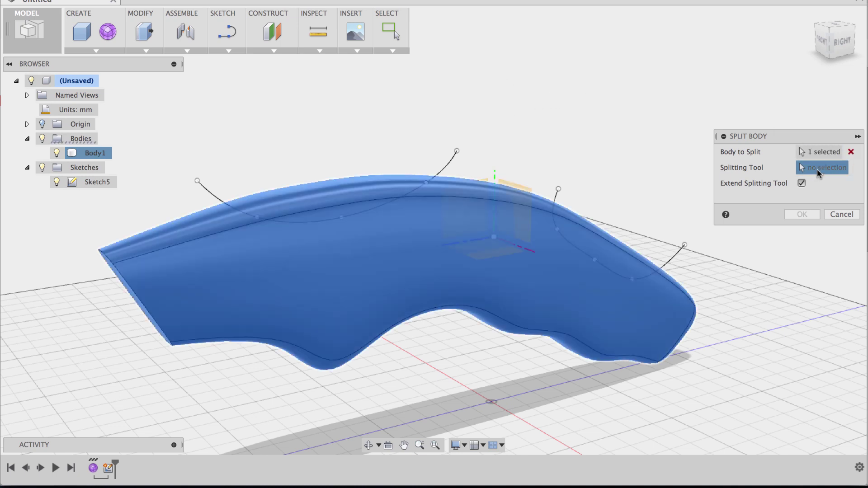
left_click(448, 163)
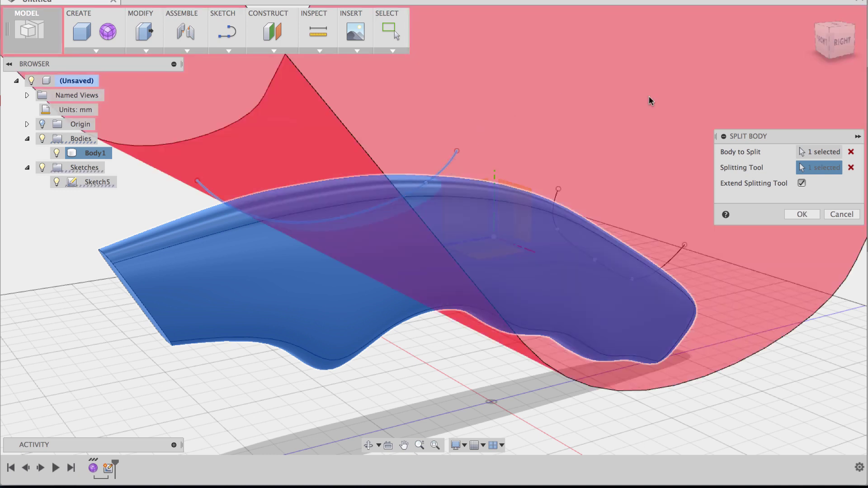
left_click(801, 183)
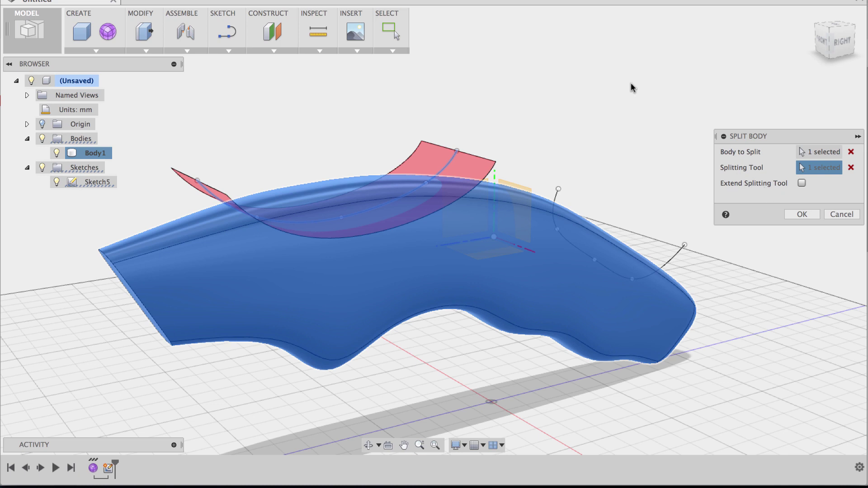
left_click(802, 215)
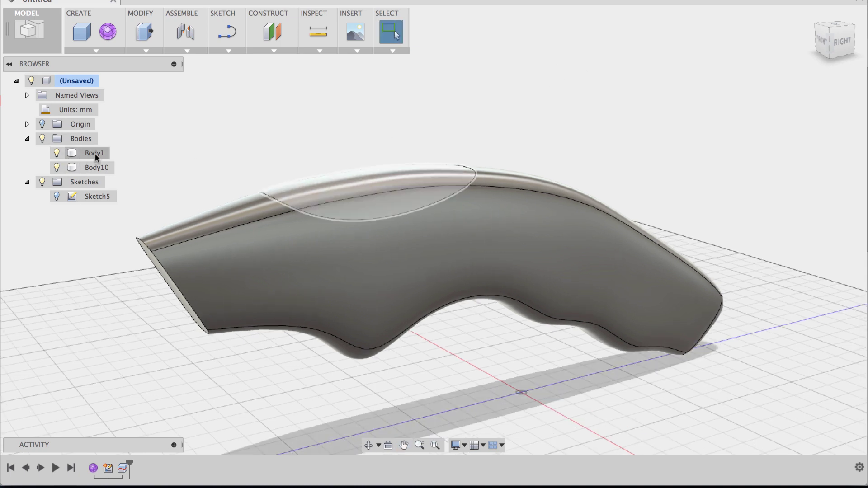
Check the resulting Body1 and Body10, then call up Repeat Split Body.
left_click(95, 154)
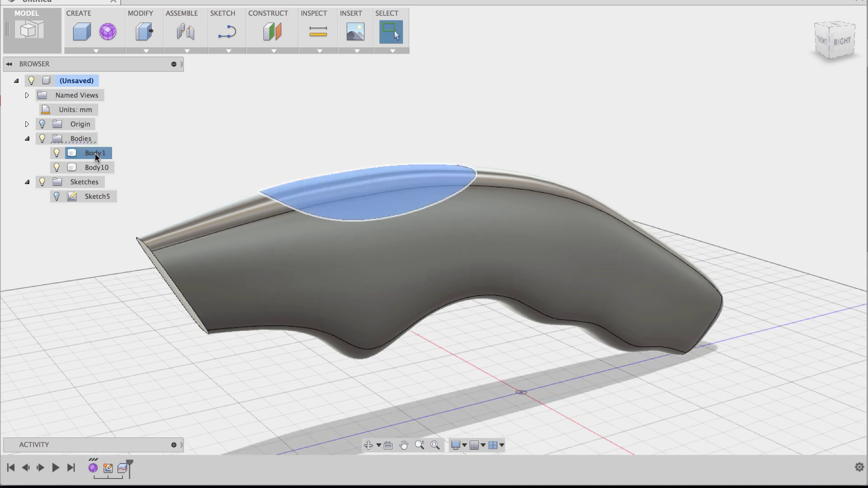
left_click(94, 167)
left_click(442, 99)
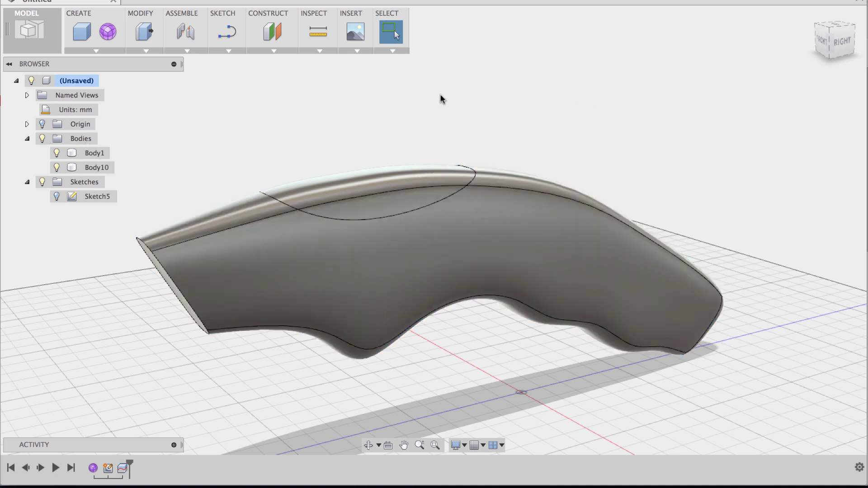
right_click(544, 151)
Show Sketch5 and split Body10 along the rear spline without extending, creating Body11.
left_click(547, 113)
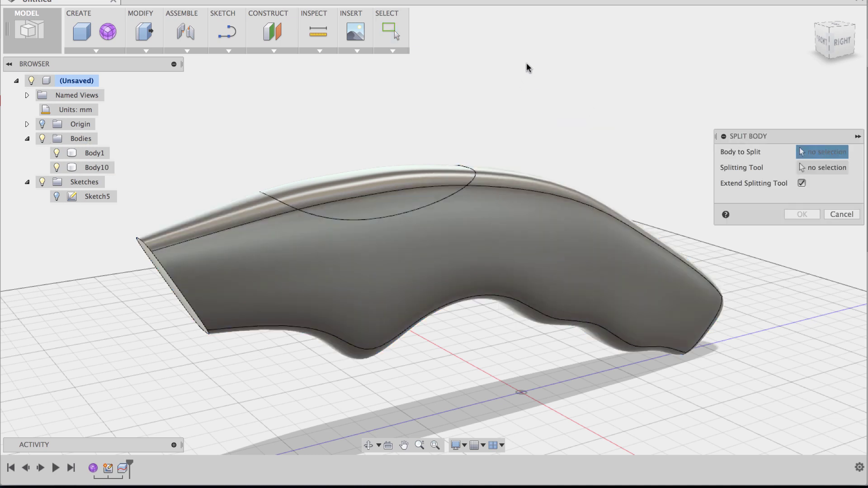
left_click(56, 196)
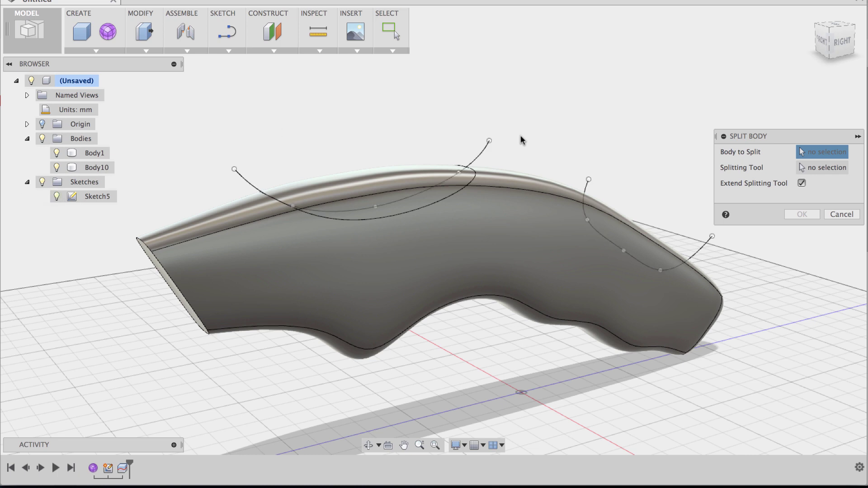
middle_click_drag(614, 125, 577, 110)
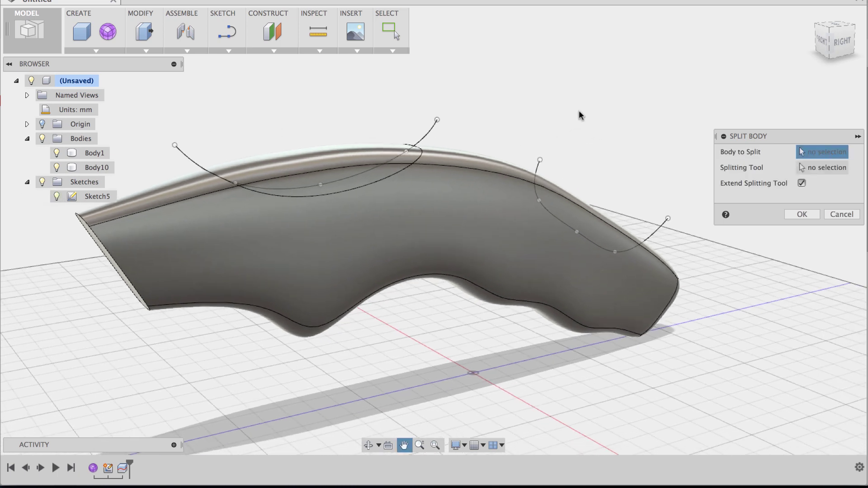
left_click(422, 250)
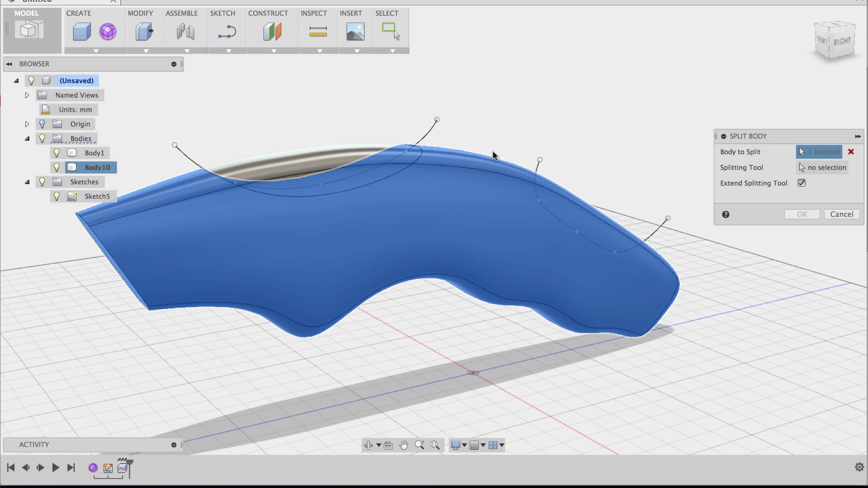
left_click(816, 167)
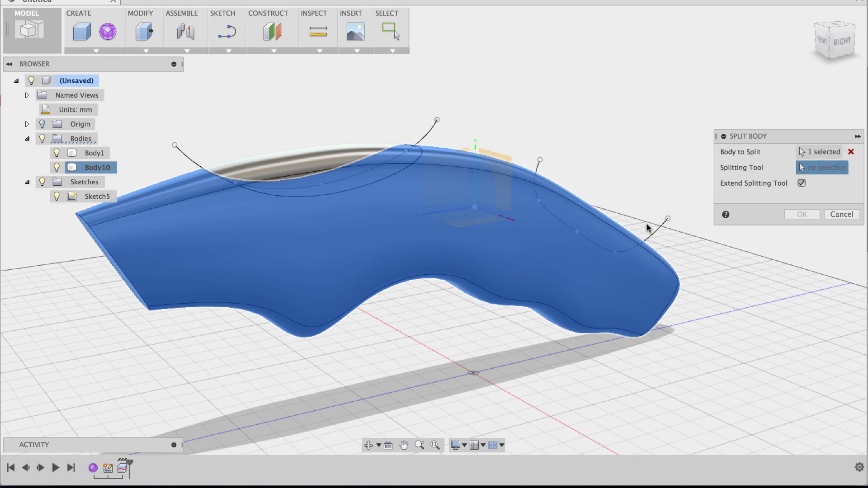
left_click(656, 234)
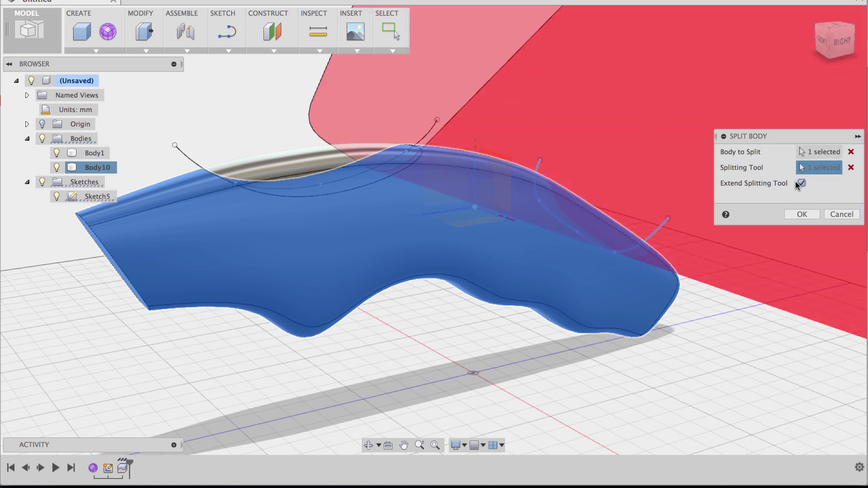
left_click(799, 183)
left_click(799, 216)
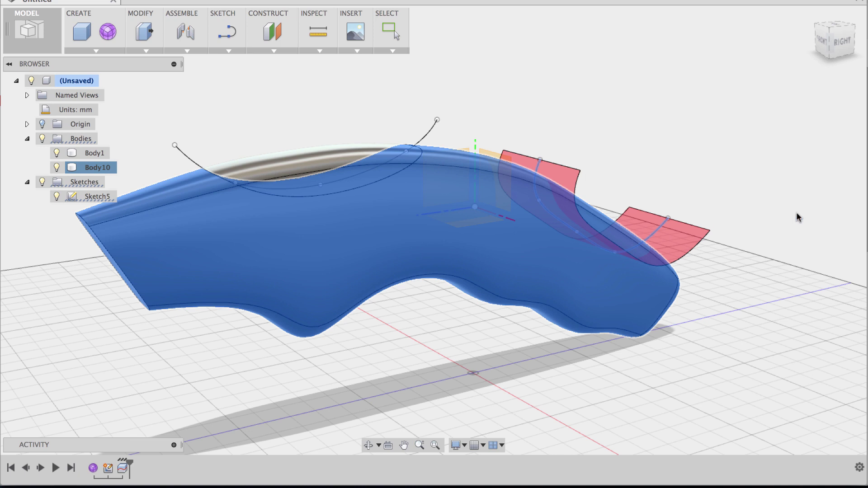
middle_click_drag(626, 130, 639, 101)
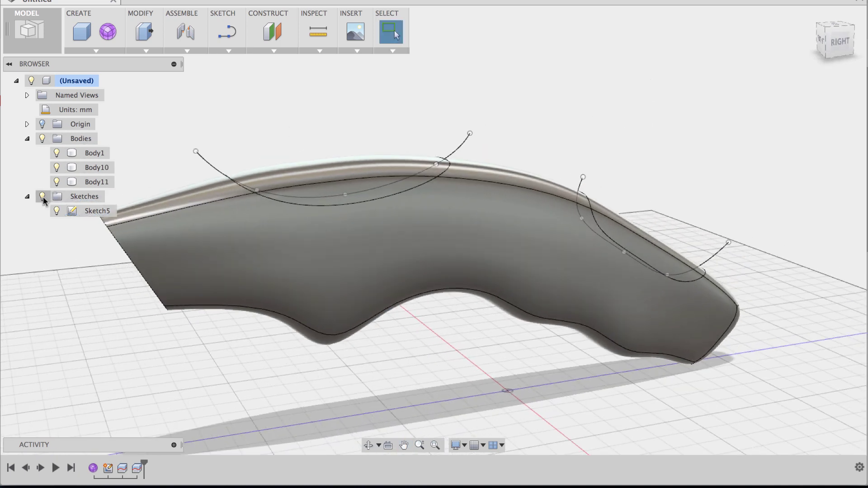
Hide the sketch curves and select the top and rear insert bodies, Body1 and Body10.
left_click(42, 196)
mouse_move(538, 115)
middle_mouse_down()
mouse_move(548, 108)
mouse_move(578, 117)
mouse_move(562, 108)
middle_mouse_up()
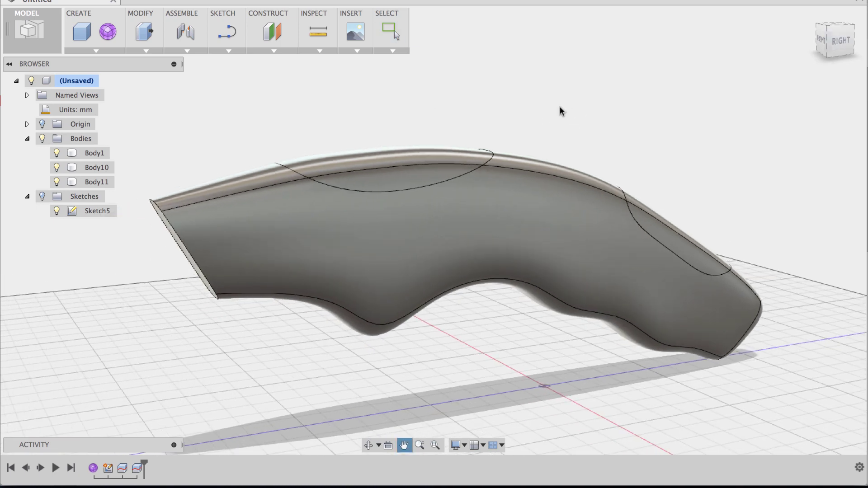
left_click(91, 167)
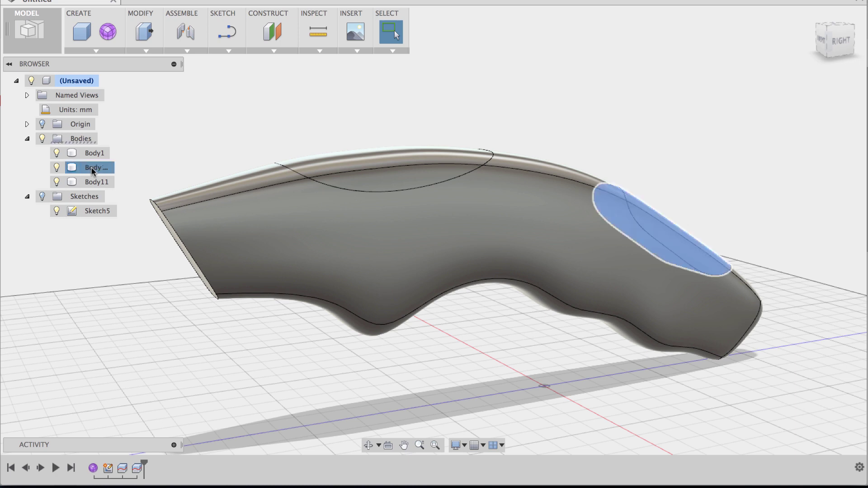
left_click(92, 180, "shift")
left_click(184, 153)
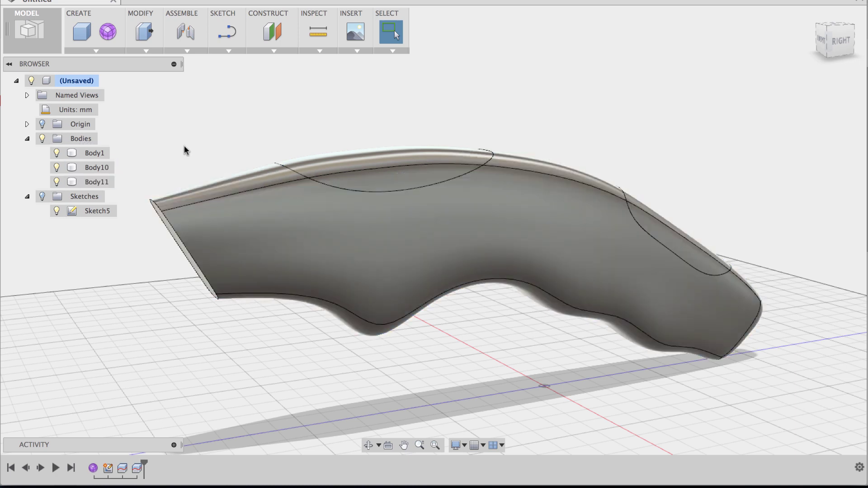
left_click(99, 153)
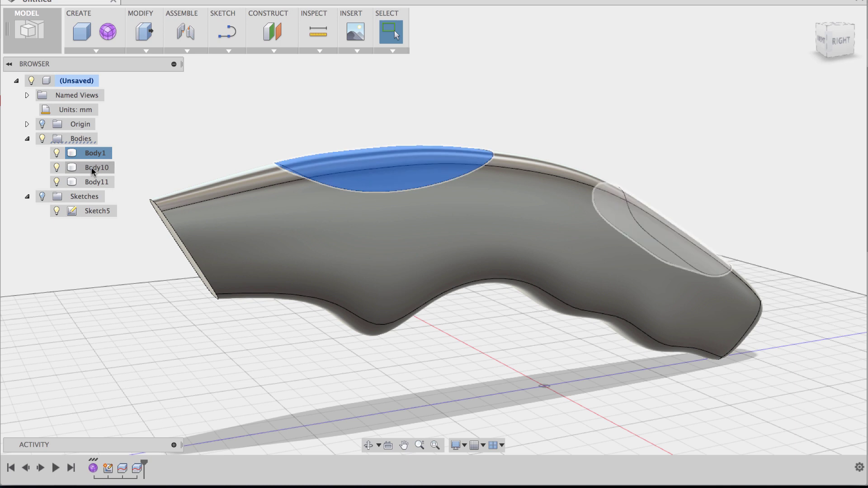
left_click(90, 167, "shift")
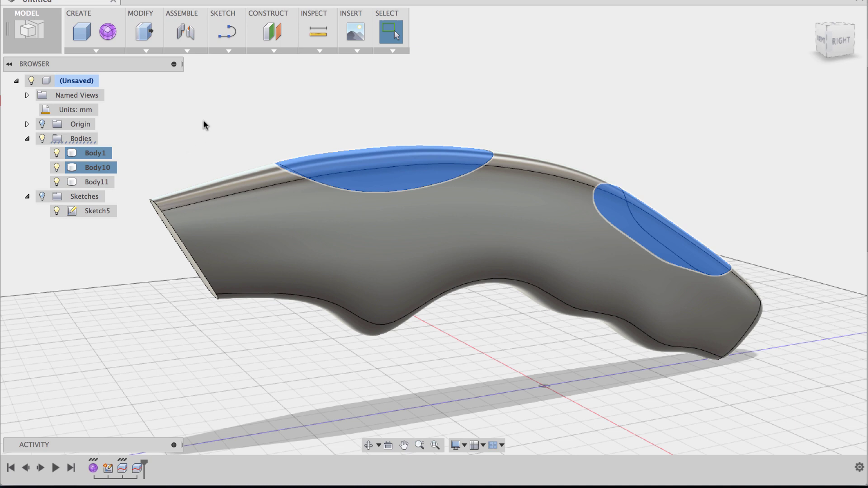
Copy the two insert bodies and paste them in place as Body12 and Body13.
right_click(105, 167)
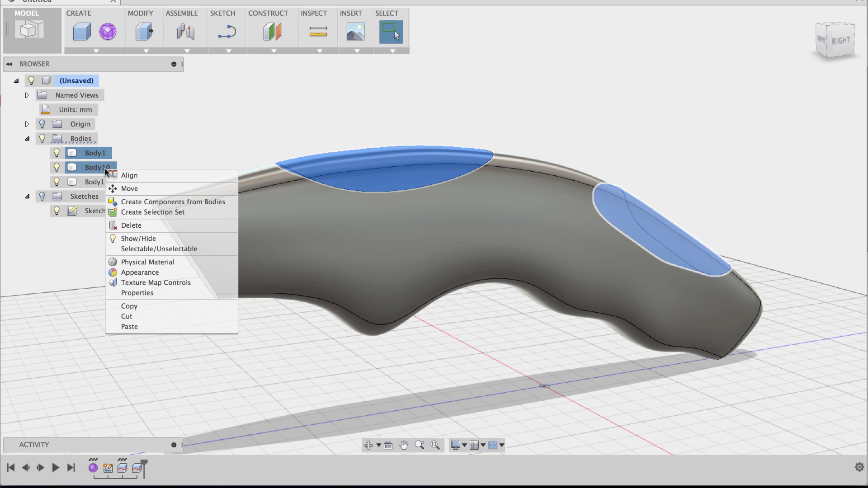
left_click(155, 309)
left_click(139, 341)
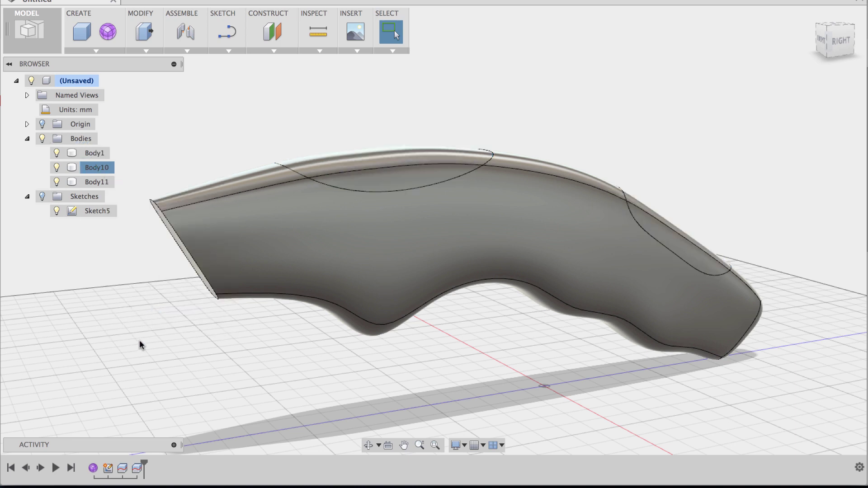
key("super+v")
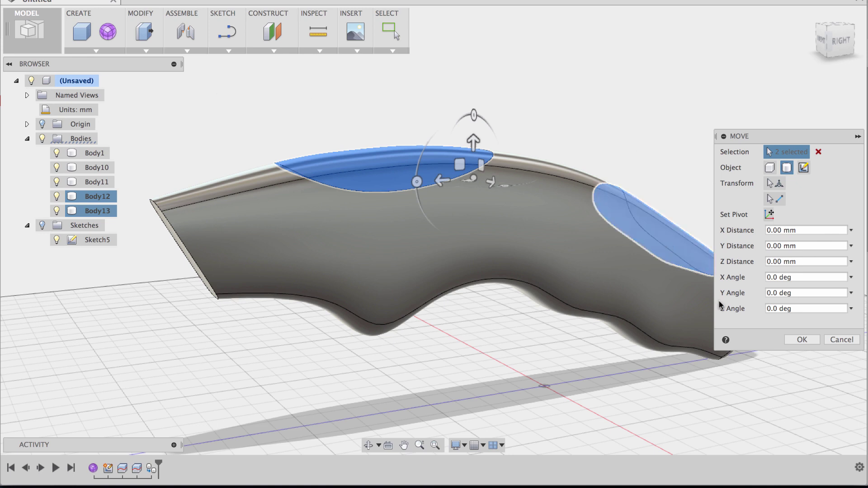
left_click(803, 340)
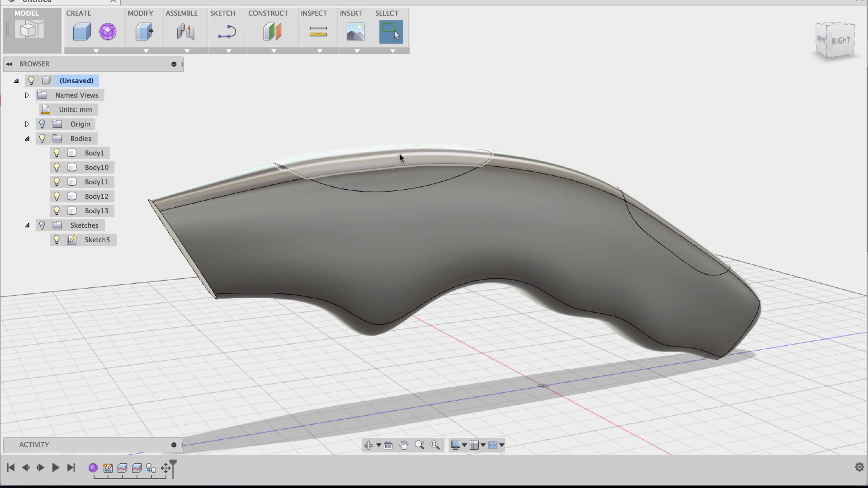
Hide the copies Body12 and Body13 and orbit to view the top insert patch.
left_click(61, 211)
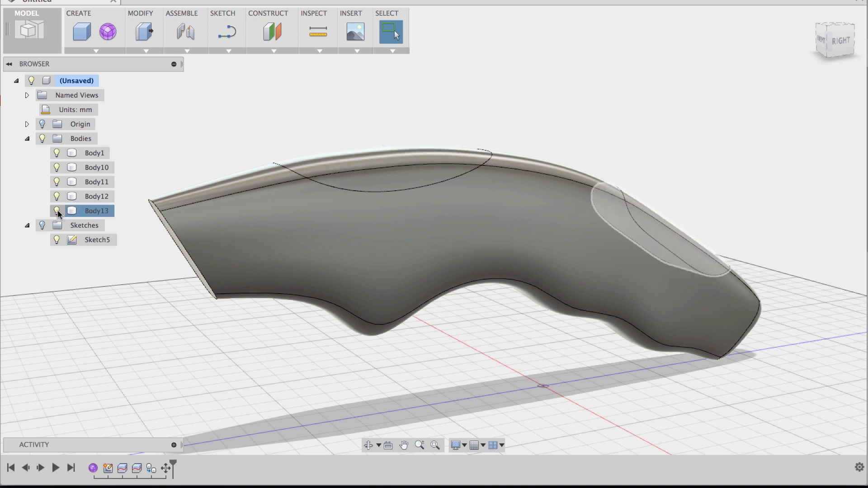
left_click(57, 210)
left_click(57, 197)
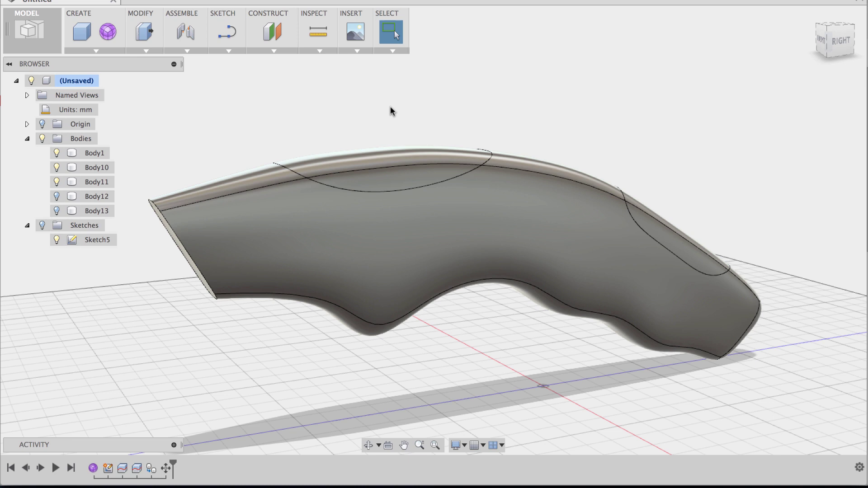
middle_click_drag(392, 111, 355, 112)
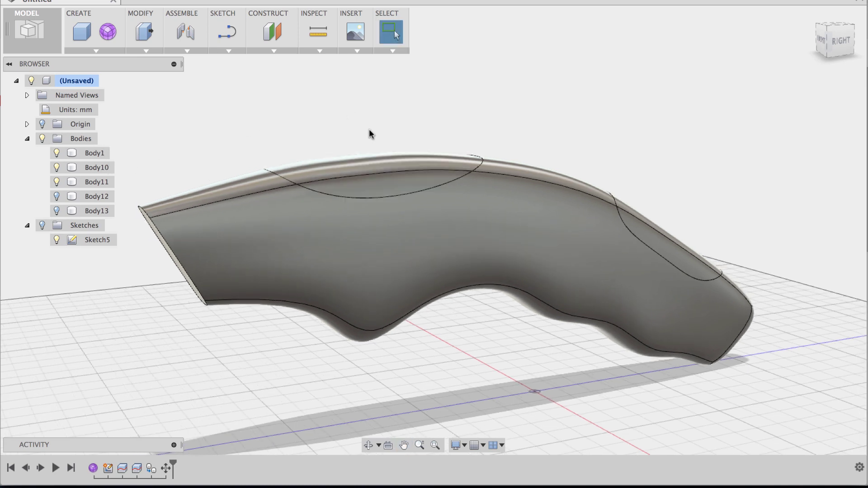
middle_click_drag(369, 134, 306, 161, "shift")
left_click(387, 235)
left_click(371, 202)
key("Escape")
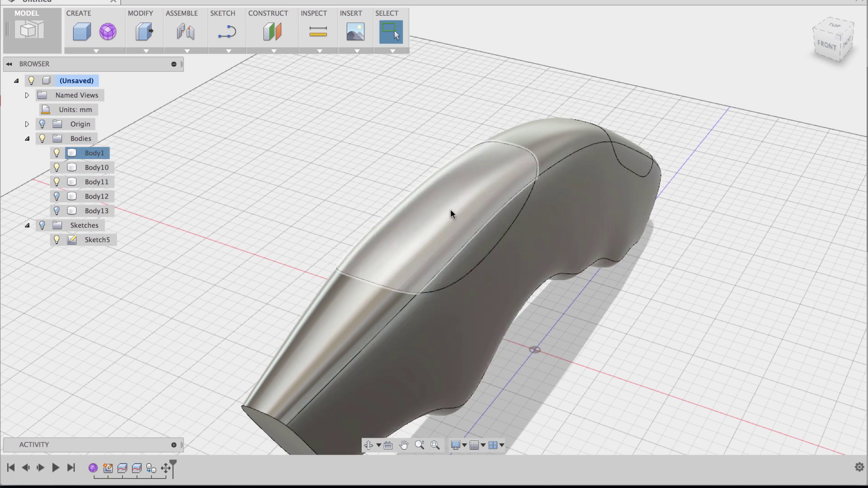
Press Pull the three top insert faces by -2 mm.
right_click(450, 209)
left_click(504, 192)
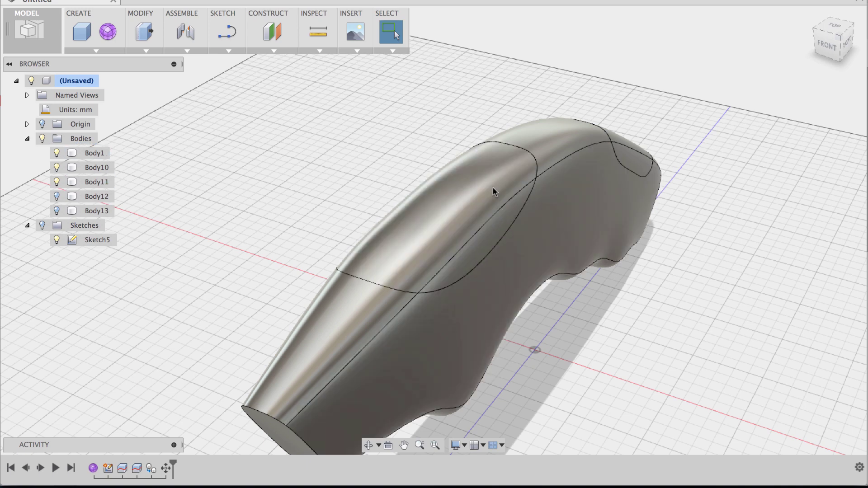
left_click(476, 245)
left_click(446, 217)
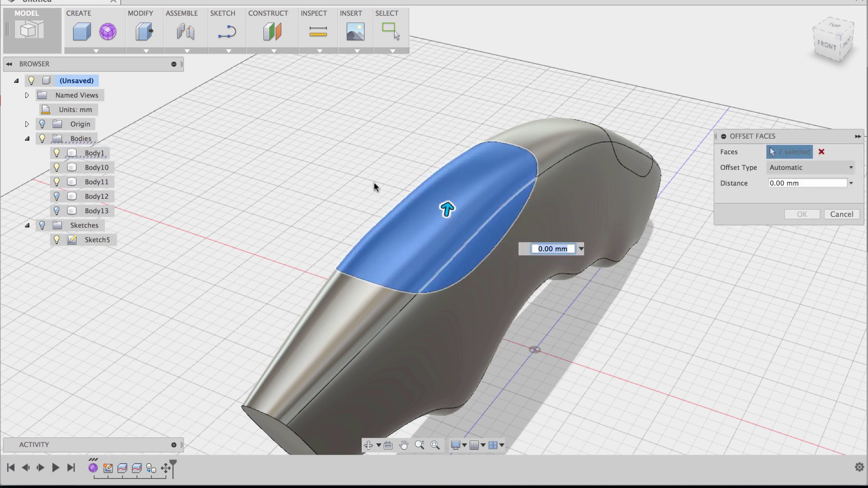
middle_click_drag(374, 187, 413, 184, "shift")
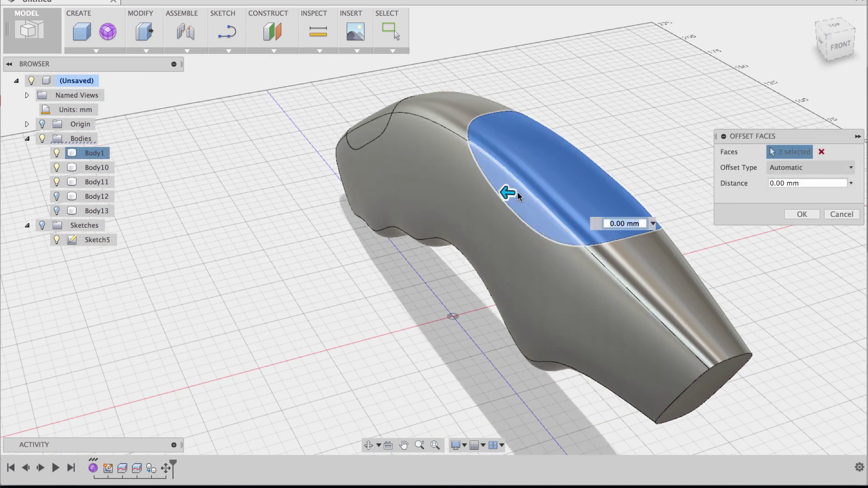
left_click(639, 205)
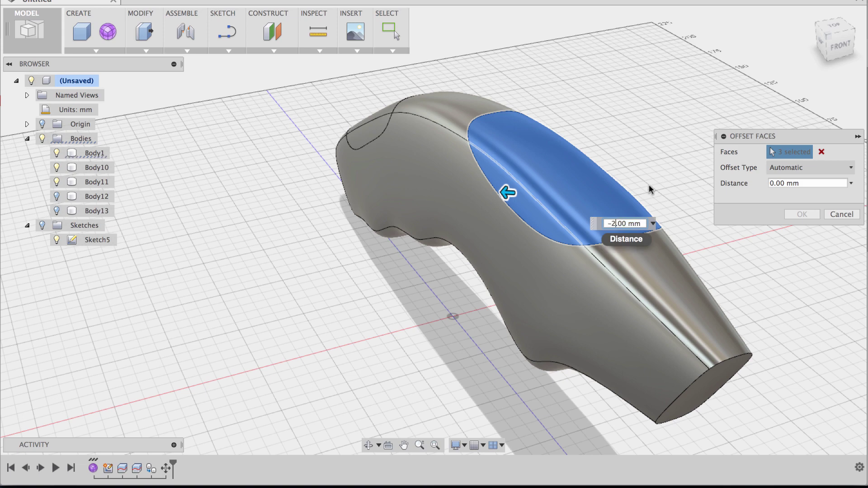
left_click(802, 214)
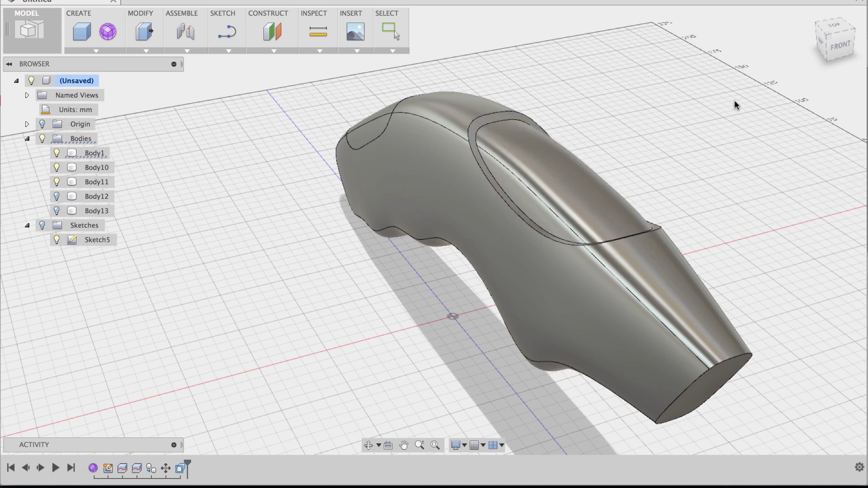
middle_click_drag(735, 105, 597, 109, "shift")
Press Pull (Q) the three rear insert faces by -2 mm.
right_click(560, 229)
key("Escape")
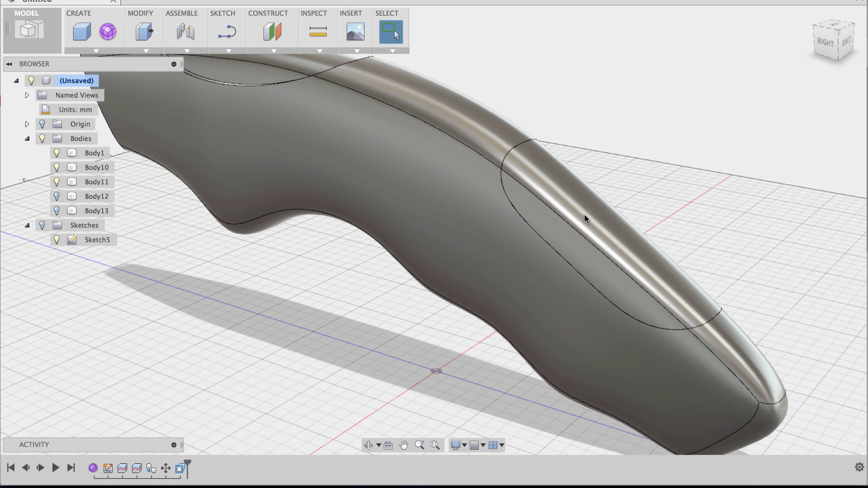
key("q")
left_click(536, 224)
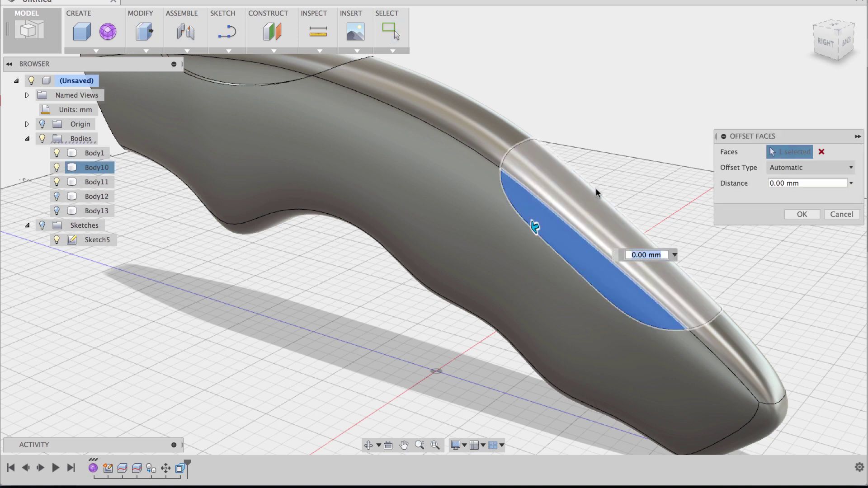
left_click(590, 188)
middle_click_drag(590, 188, 560, 141, "shift")
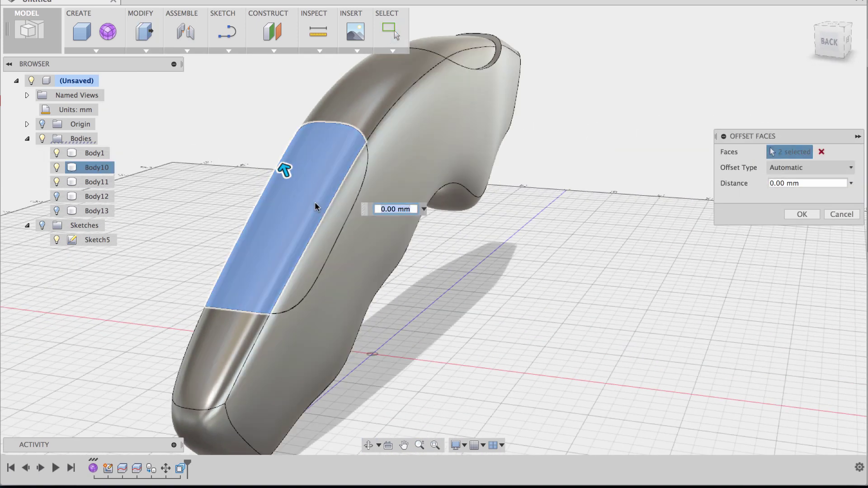
left_click(334, 214)
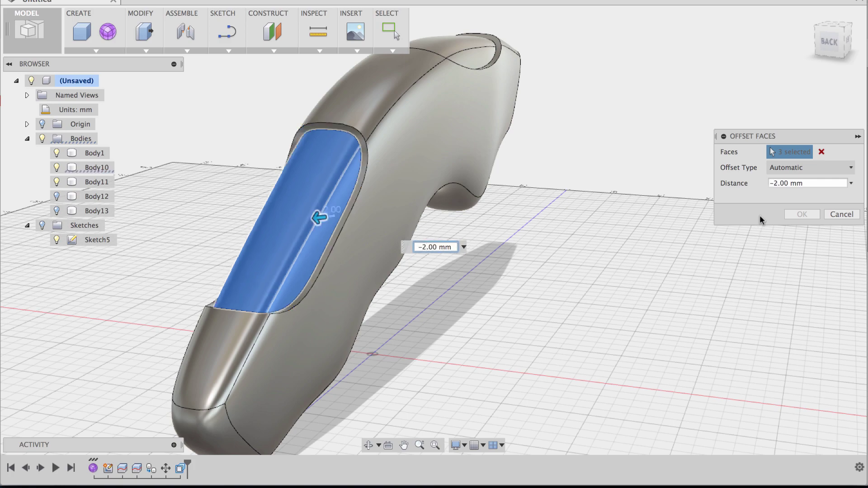
left_click(802, 215)
middle_click_drag(561, 308, 528, 346, "shift")
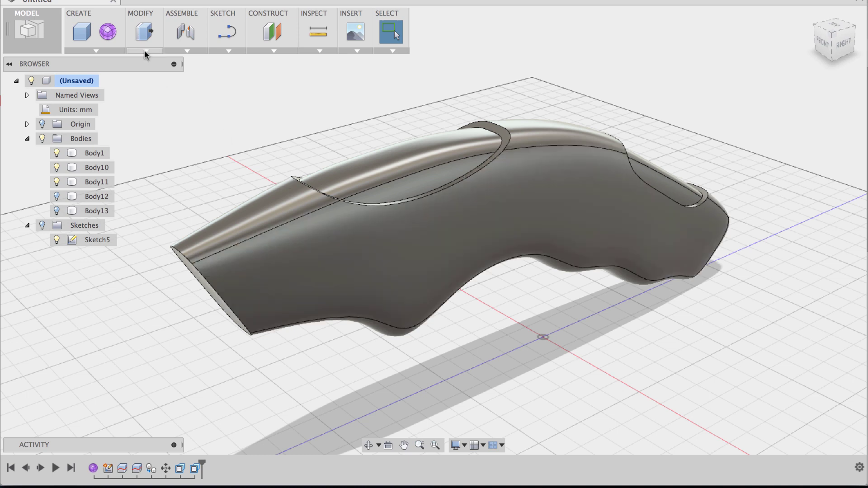
Combine the main handle body with both insert bodies using the Join operation.
left_click(144, 51)
left_click(165, 151)
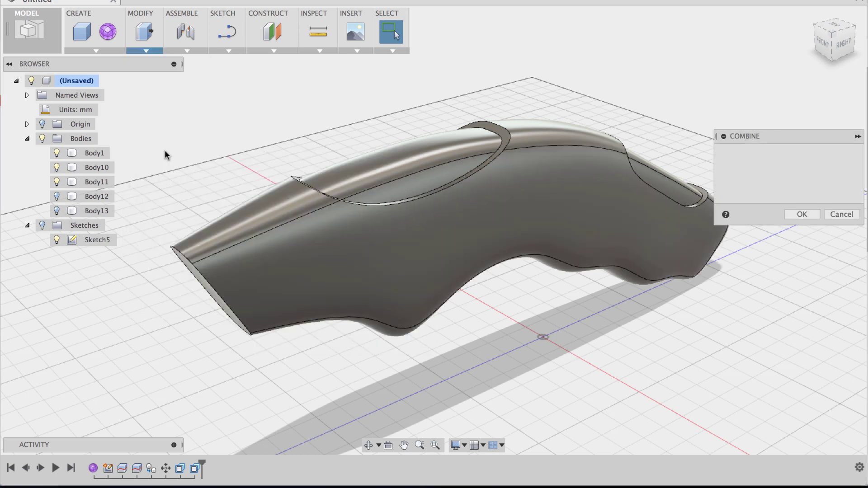
left_click(542, 213)
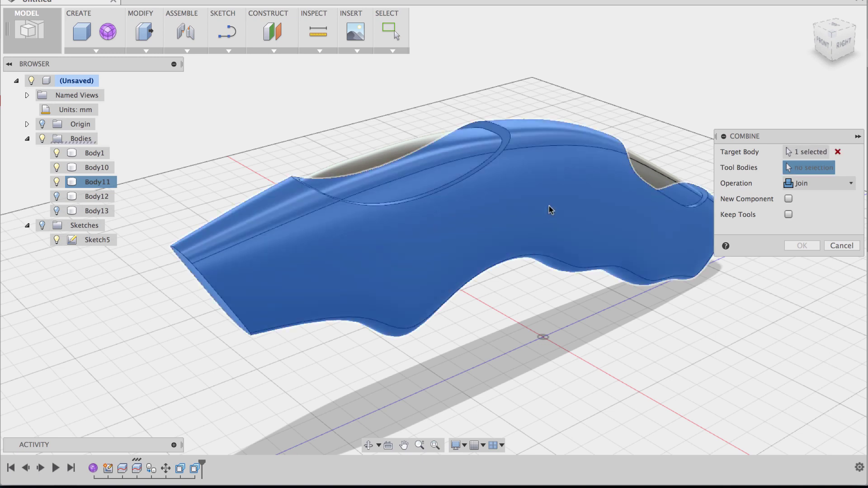
left_click(400, 182)
left_click(650, 179)
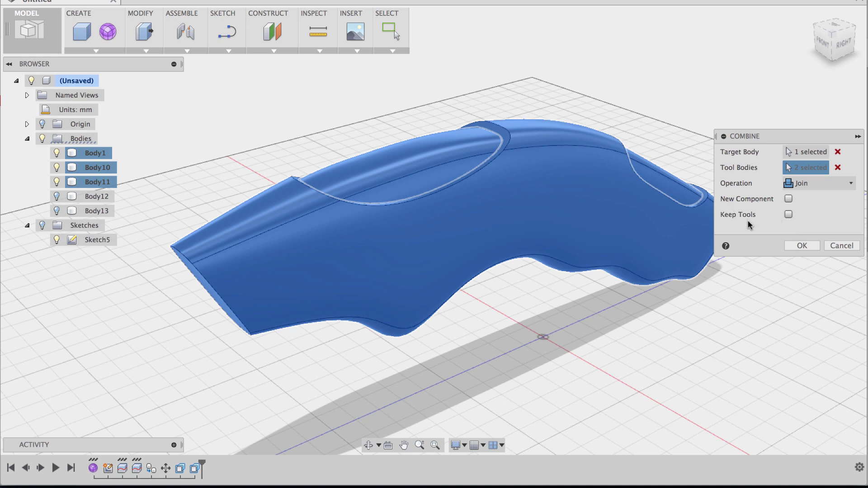
left_click(802, 245)
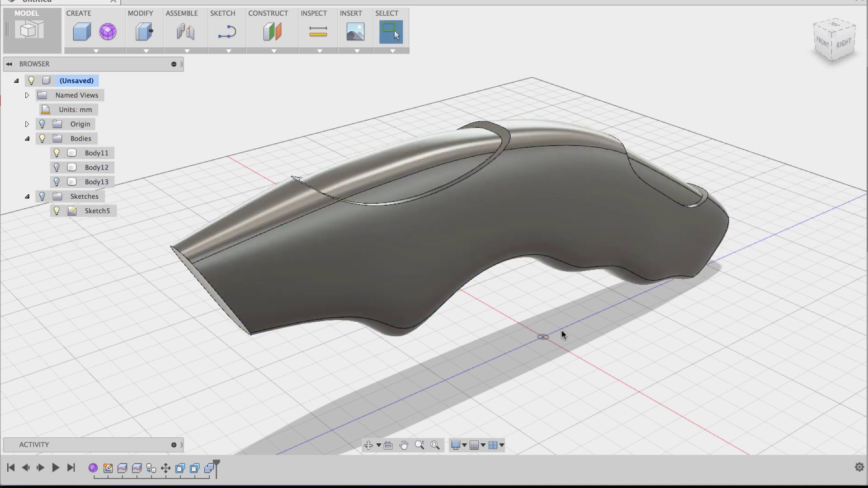
Inspect the joined handle body Body11 and open the Modify menu.
middle_click_drag(603, 339, 593, 339)
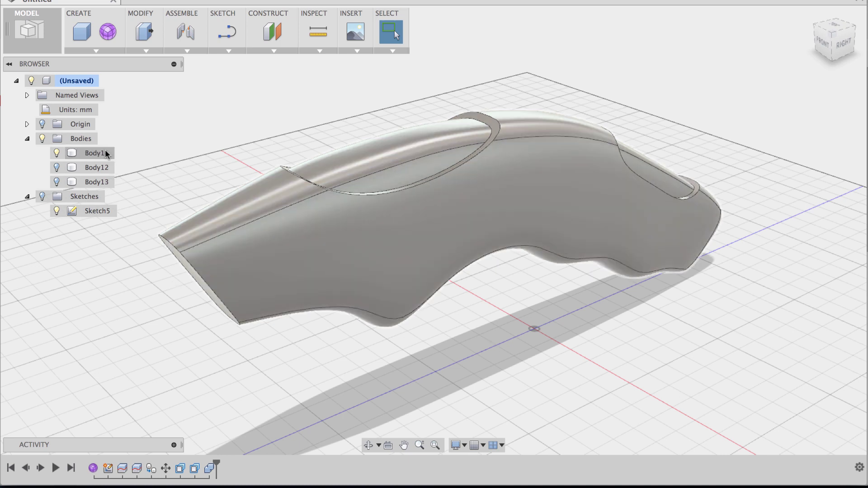
left_click(107, 154)
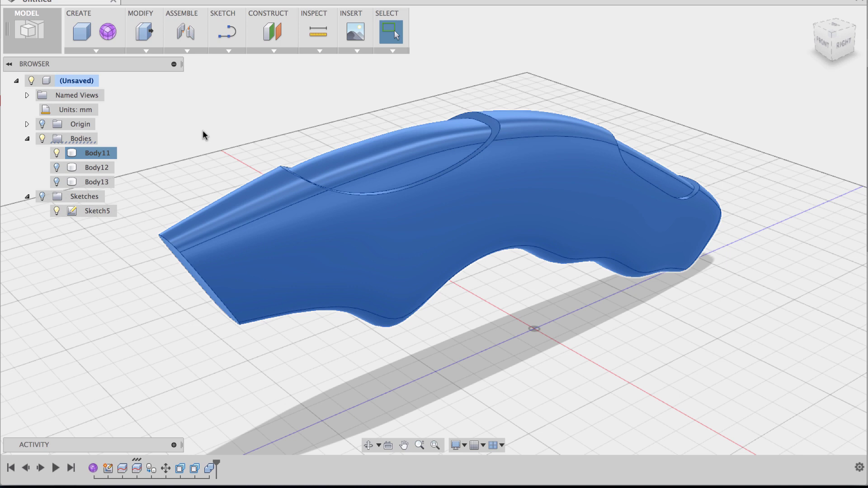
left_click(141, 169)
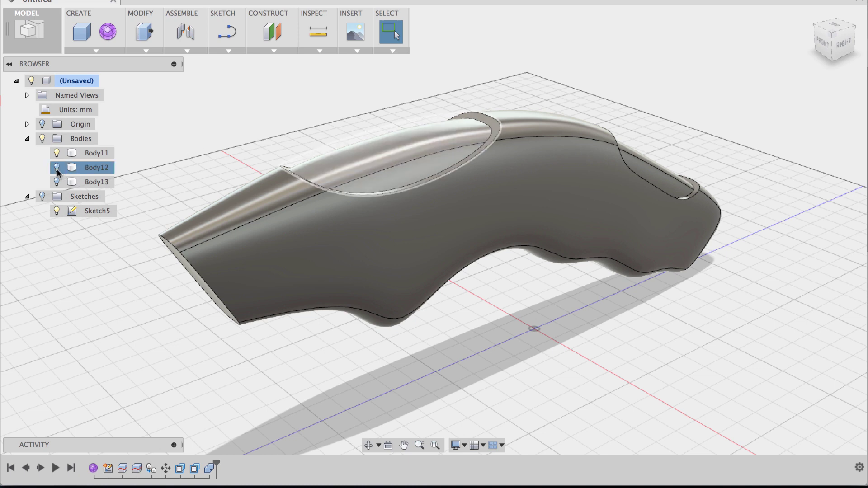
mouse_move(251, 128)
middle_mouse_down("shift")
mouse_move(246, 151)
mouse_move(287, 151)
mouse_move(261, 137)
middle_mouse_up("shift")
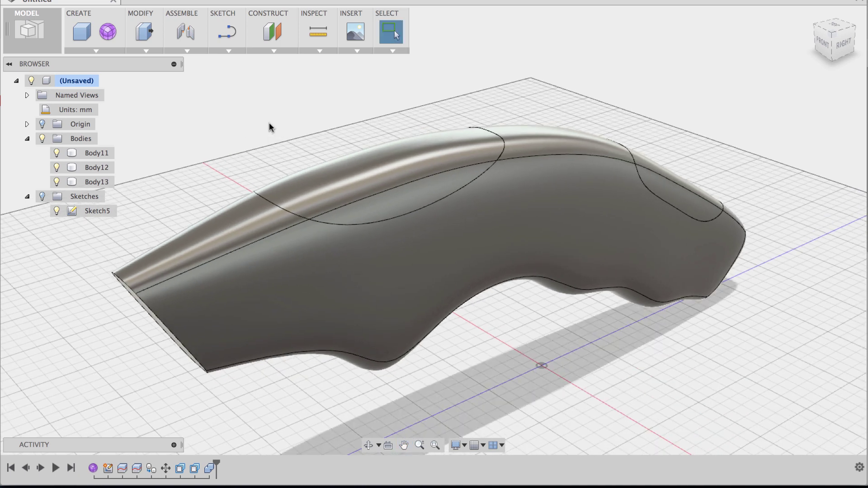
left_click(146, 51)
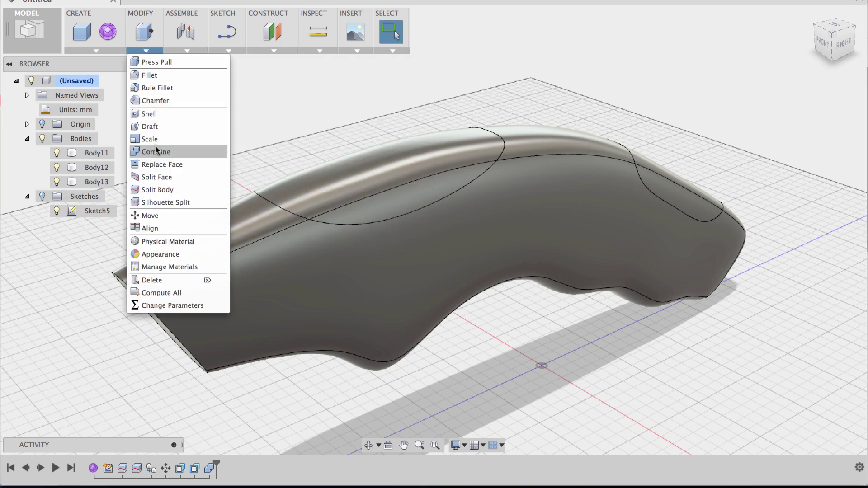
Combine with Cut, using the top insert as target and the handle body as tool.
left_click(154, 151)
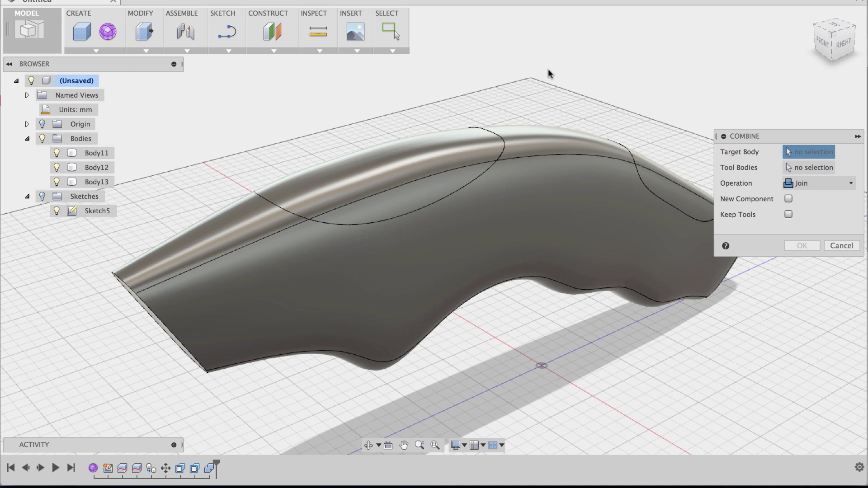
left_click(398, 175)
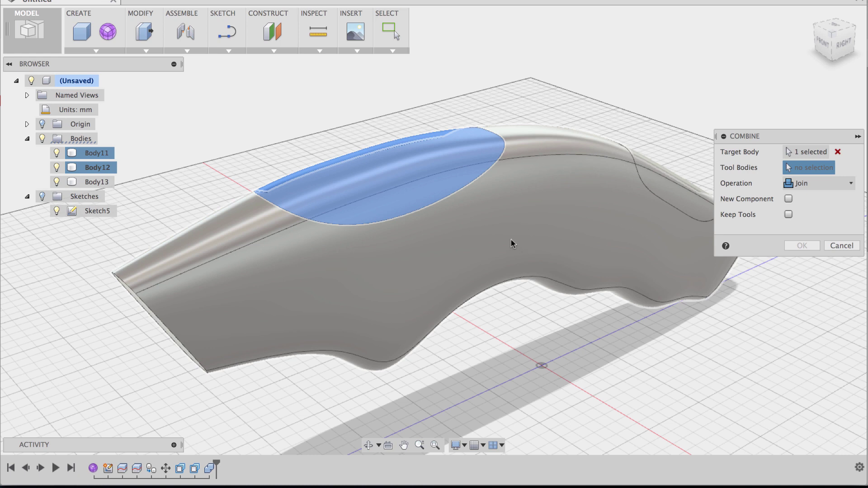
left_click(512, 247)
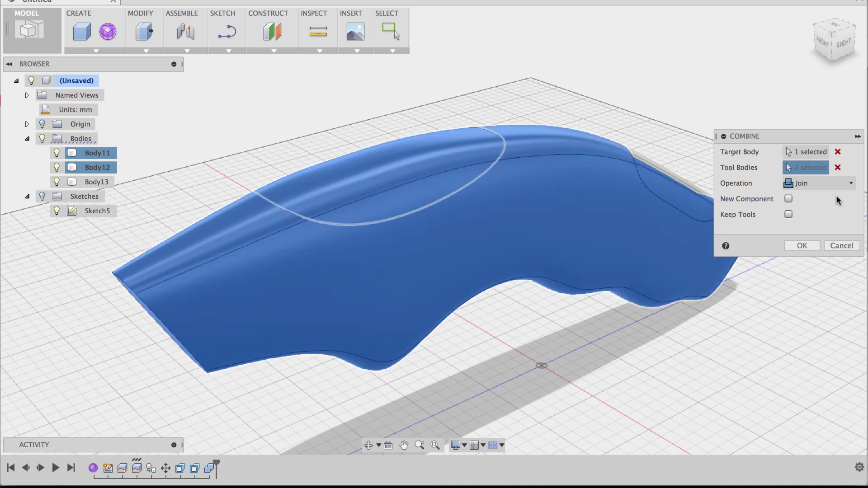
left_click(827, 184)
left_click(817, 211)
left_click(803, 248)
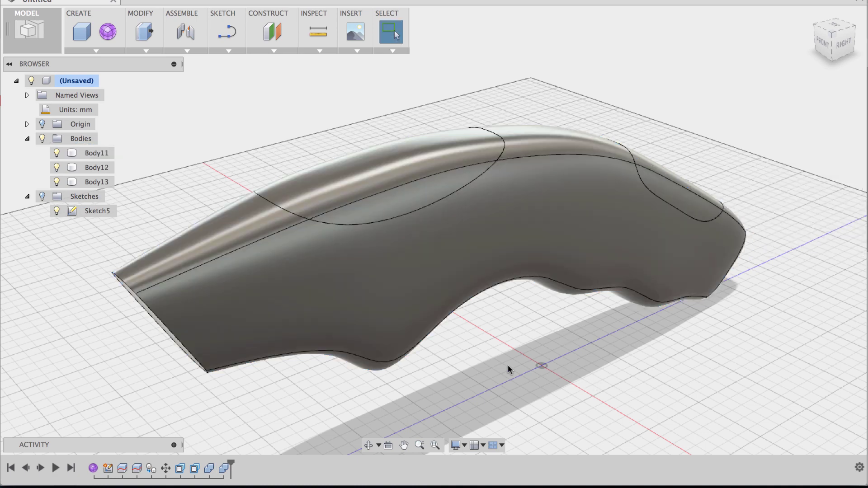
Repeat Combine to cut rear insert Body13 with handle Body11, keeping Body11 as the tool.
right_click(357, 119)
left_click(357, 87)
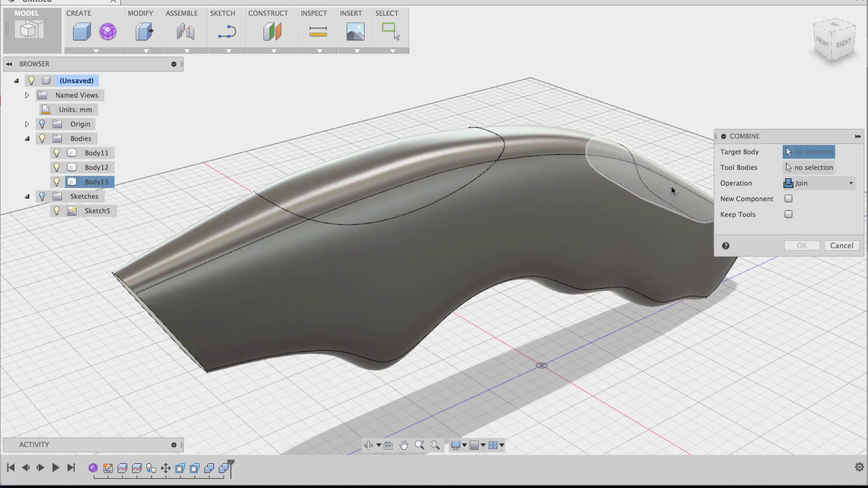
middle_click_drag(734, 362, 696, 370, "shift")
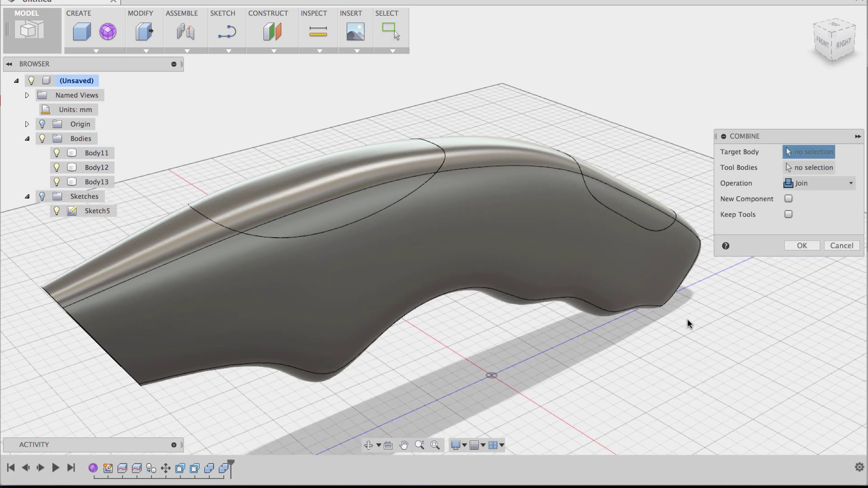
left_click(623, 213)
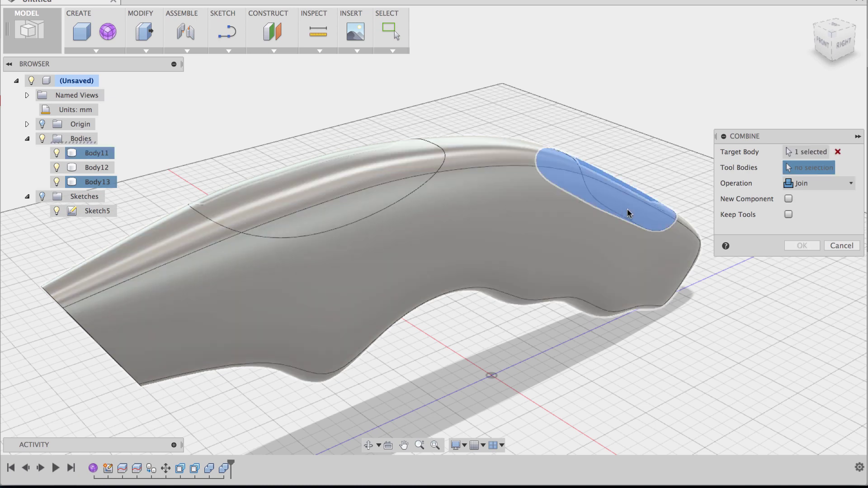
left_click(482, 241)
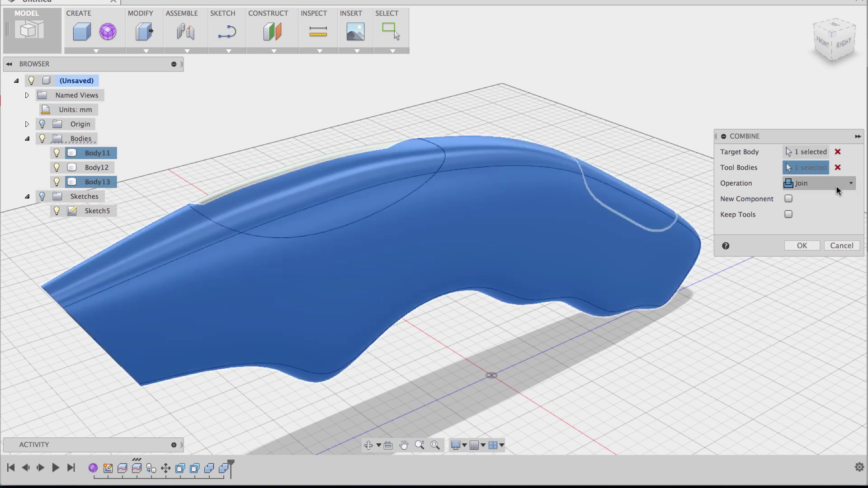
left_click(819, 183)
left_click(804, 211)
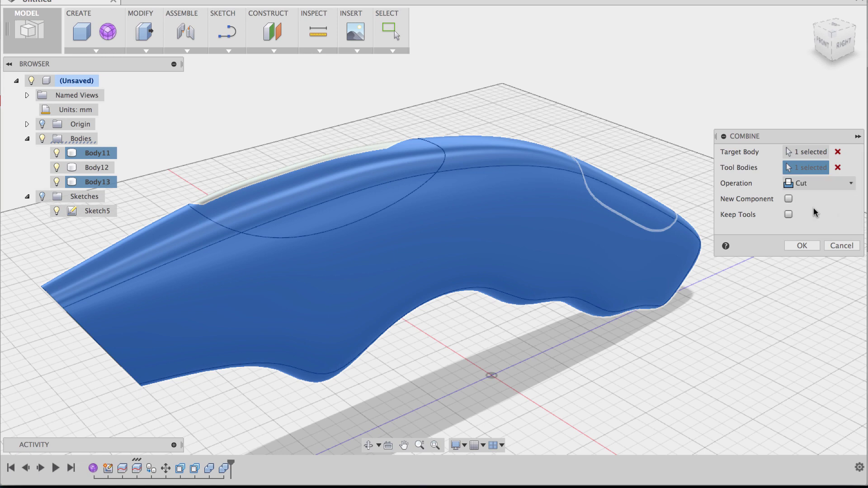
left_click(801, 245)
middle_click_drag(577, 357, 531, 383, "shift")
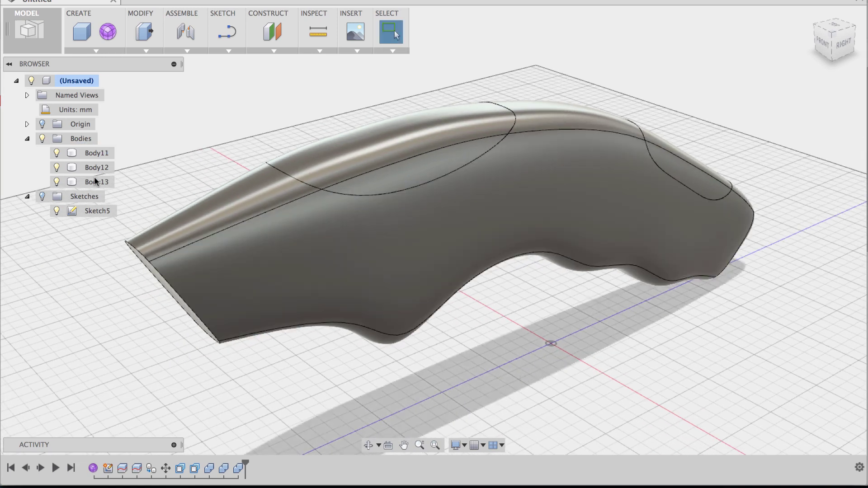
left_click(55, 155)
left_click(57, 154)
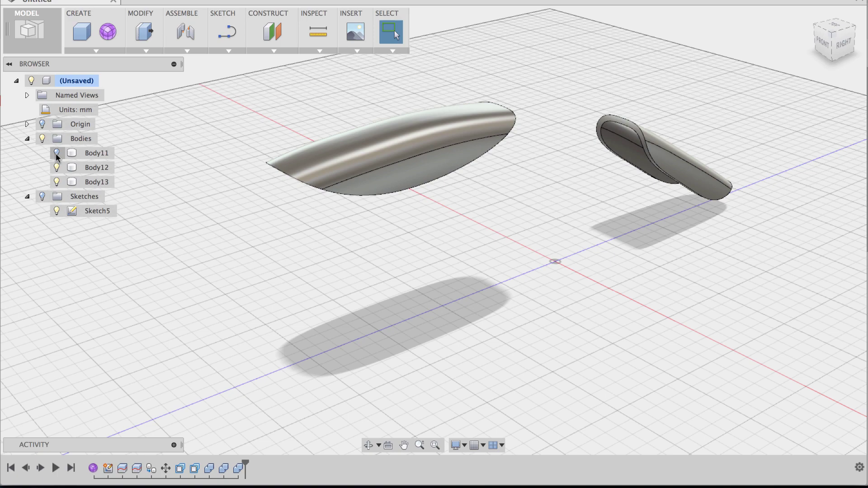
middle_click_drag(432, 269, 492, 296, "shift")
key("Escape")
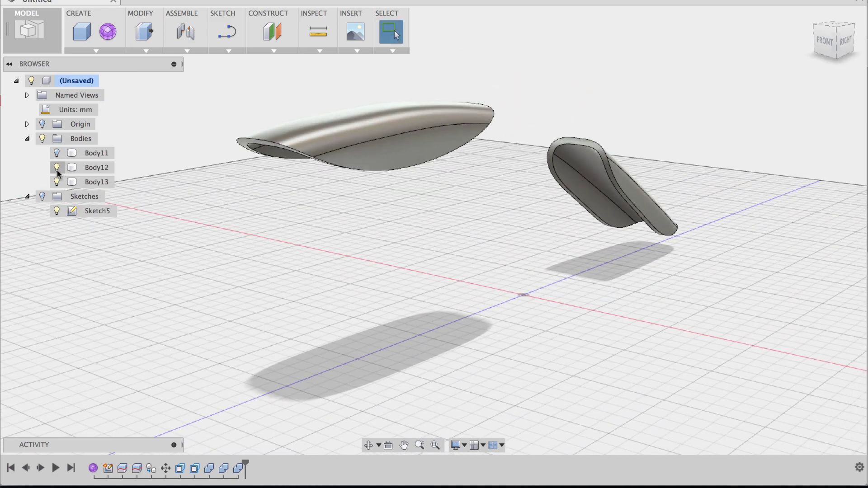
left_click(58, 172)
left_click(57, 168)
left_click(57, 169)
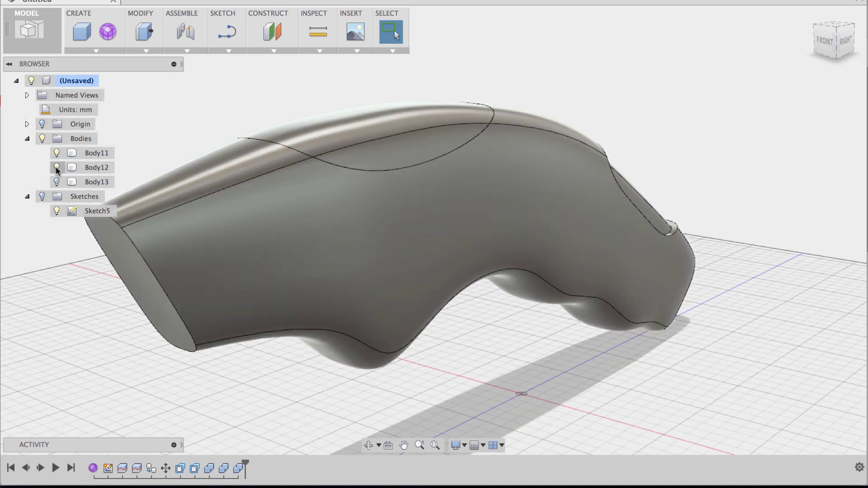
middle_click_drag(488, 362, 543, 349, "shift")
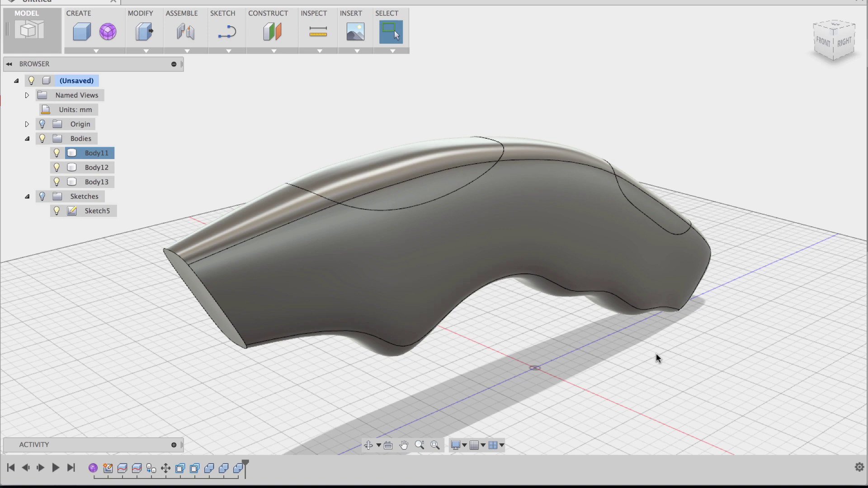
middle_click_drag(637, 389, 578, 341, "shift")
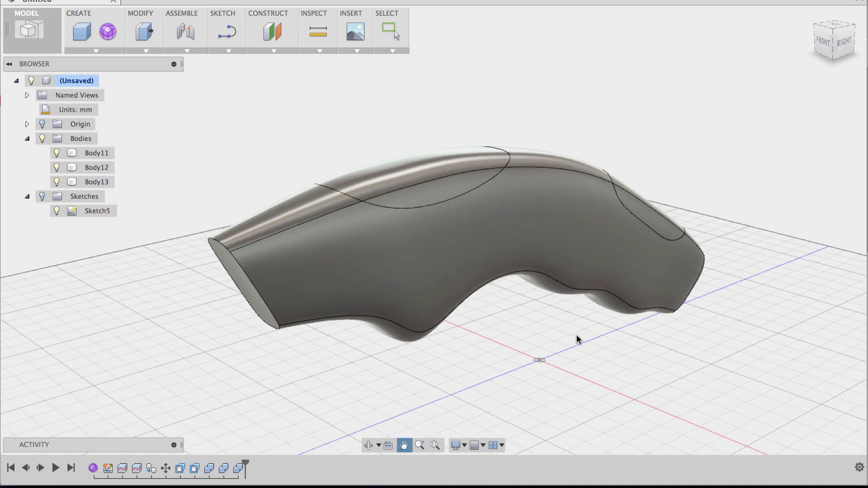
middle_click_drag(517, 365, 398, 345, "shift")
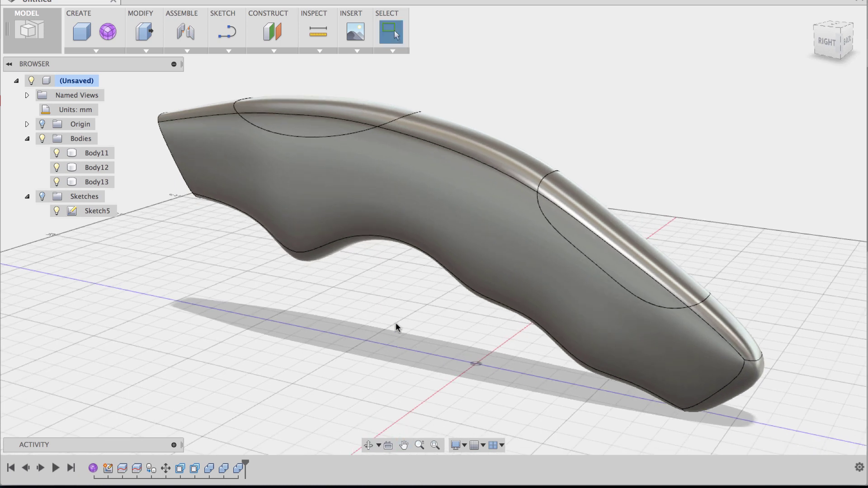